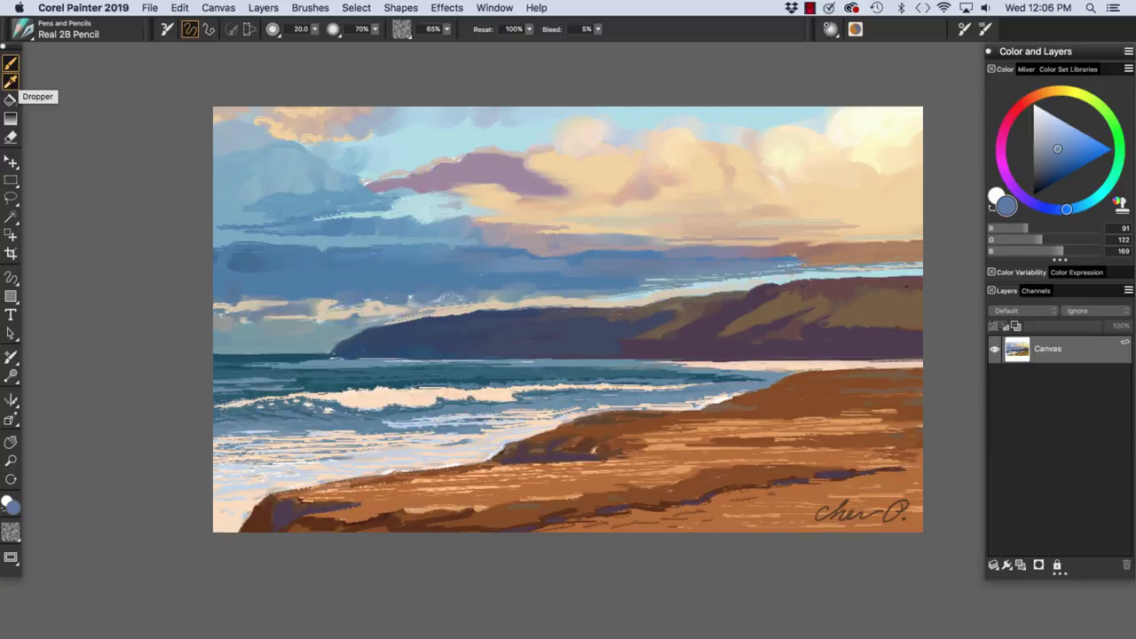
Sample the cream cloud color and the light blue sky color from the painting with the Dropper.
click(10, 81)
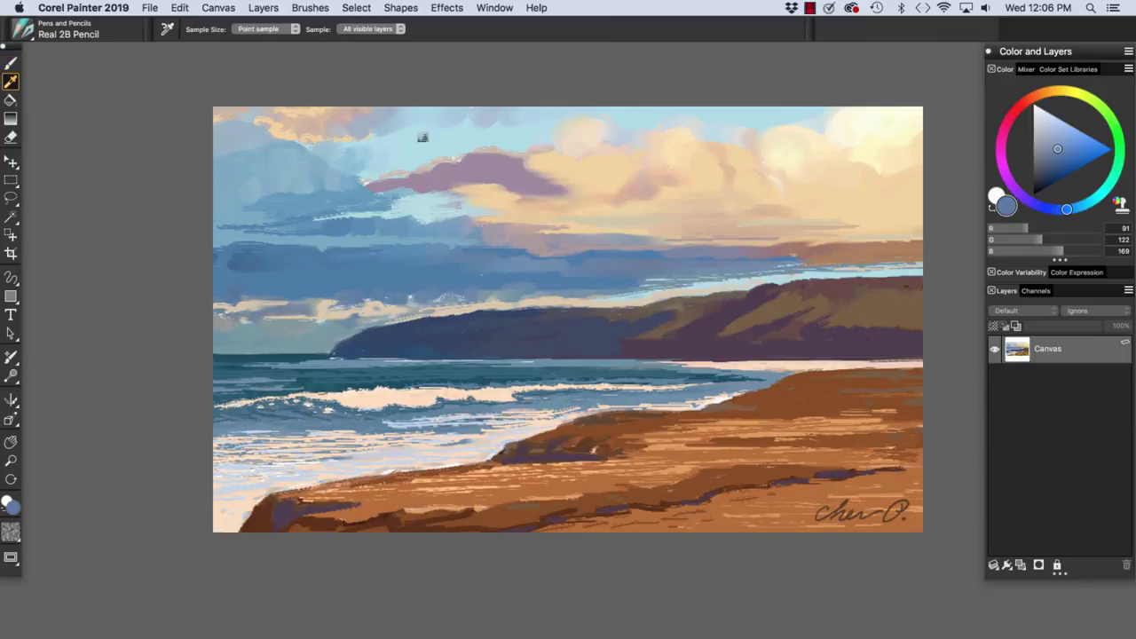
click(606, 165)
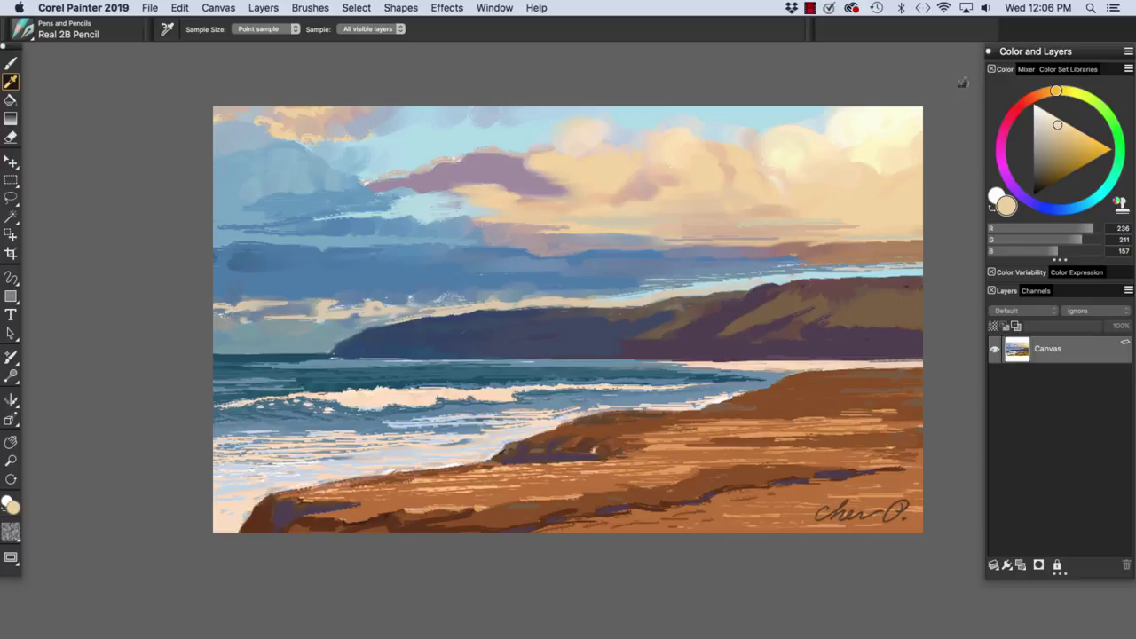
click(826, 115)
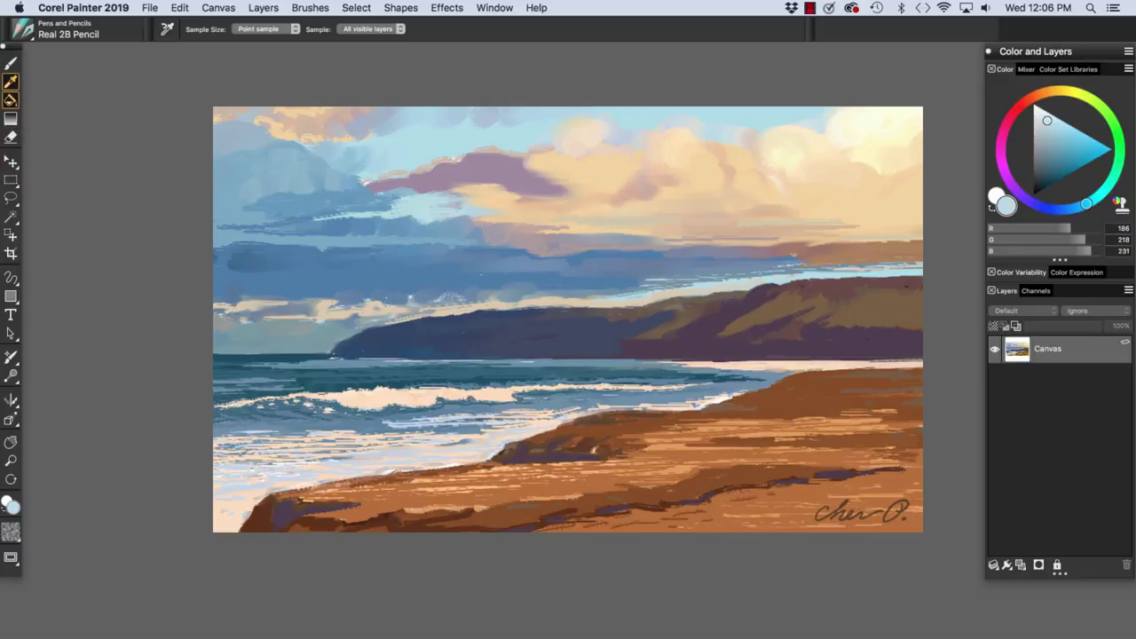
Examine the properties of the Paint Bucket, Gradient and Eraser tools by activating each one.
click(11, 99)
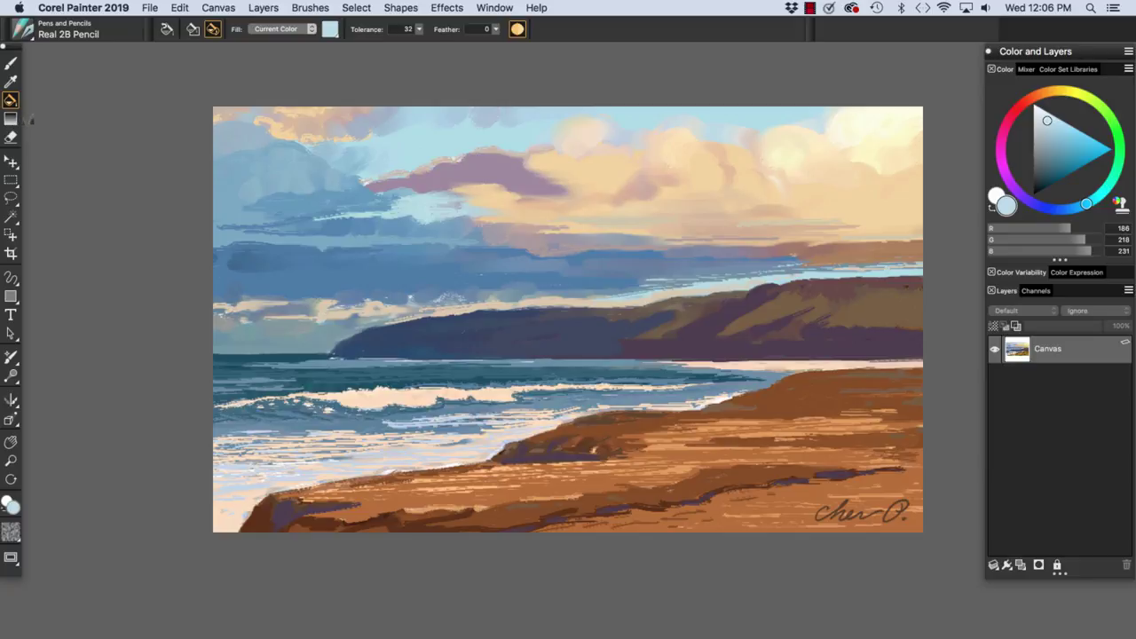
click(11, 118)
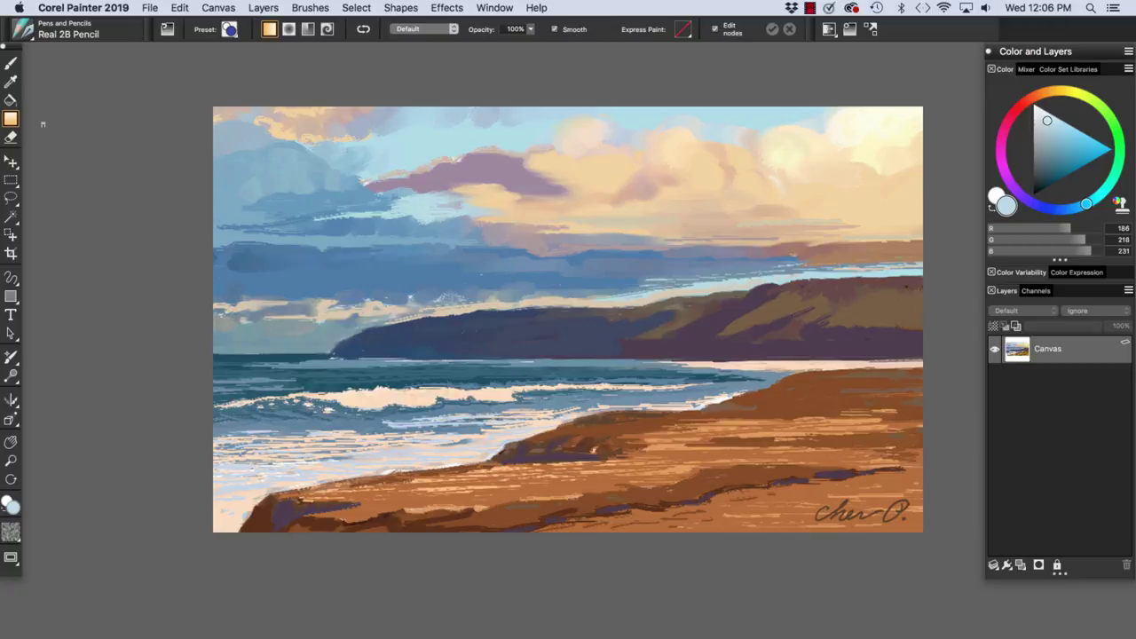
click(10, 136)
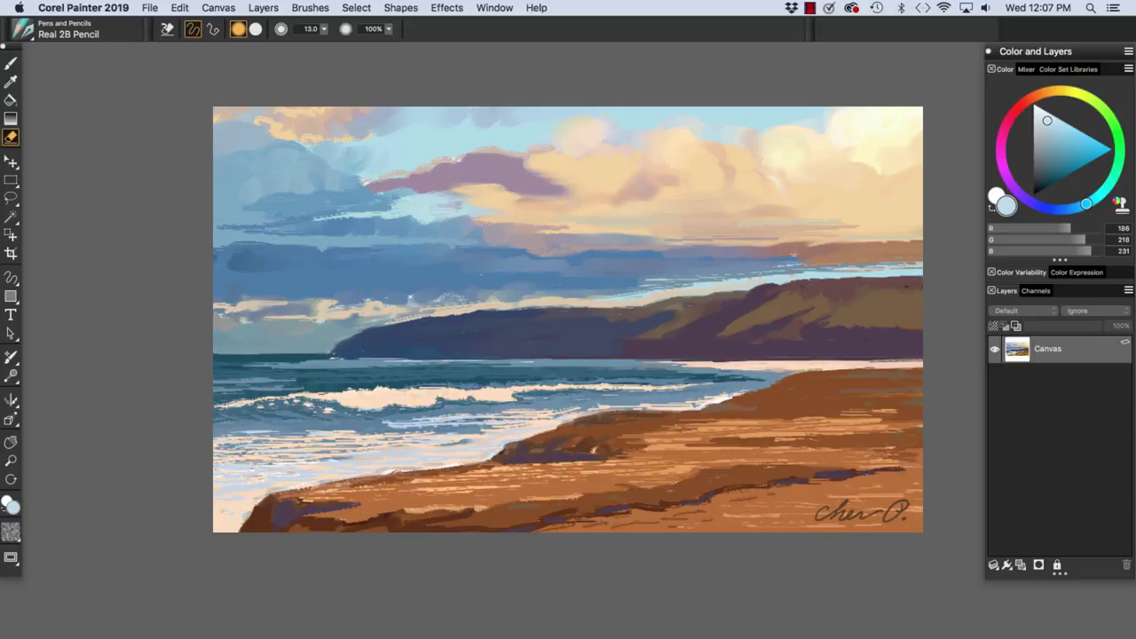
Activate the Layer Adjuster and switch to the Transform tool grouped with it.
click(10, 162)
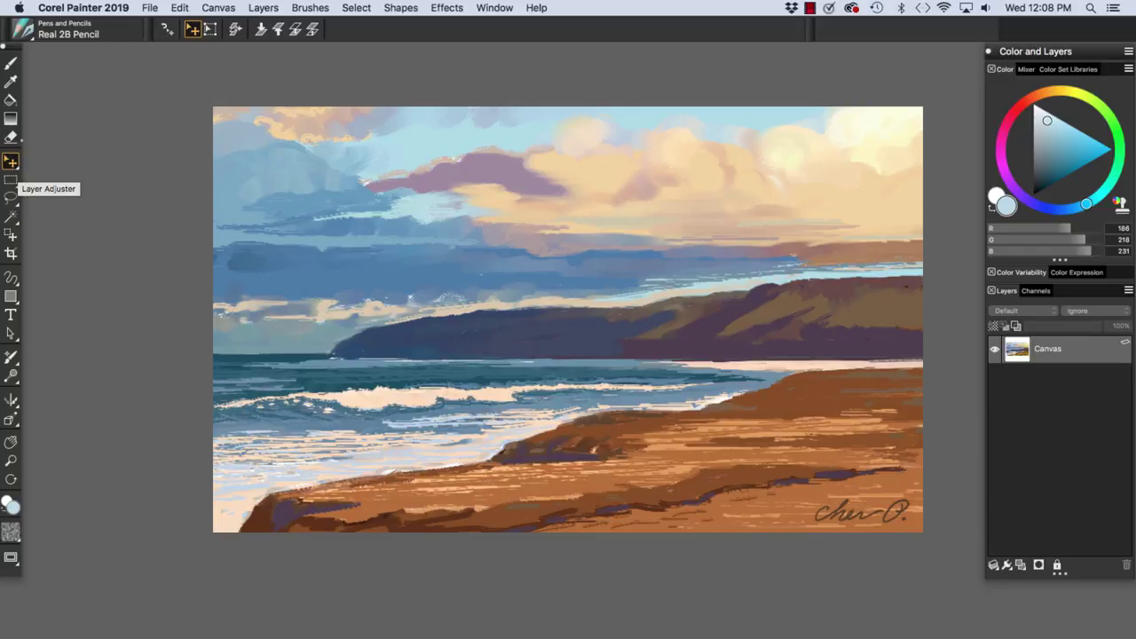
click(11, 162)
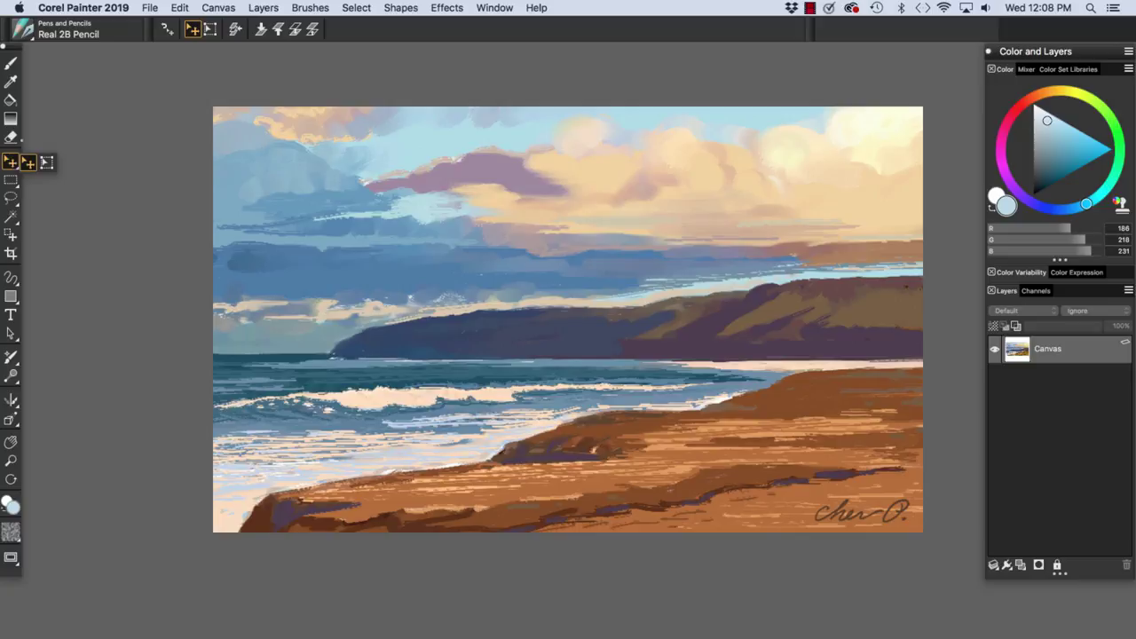
click(28, 162)
click(47, 163)
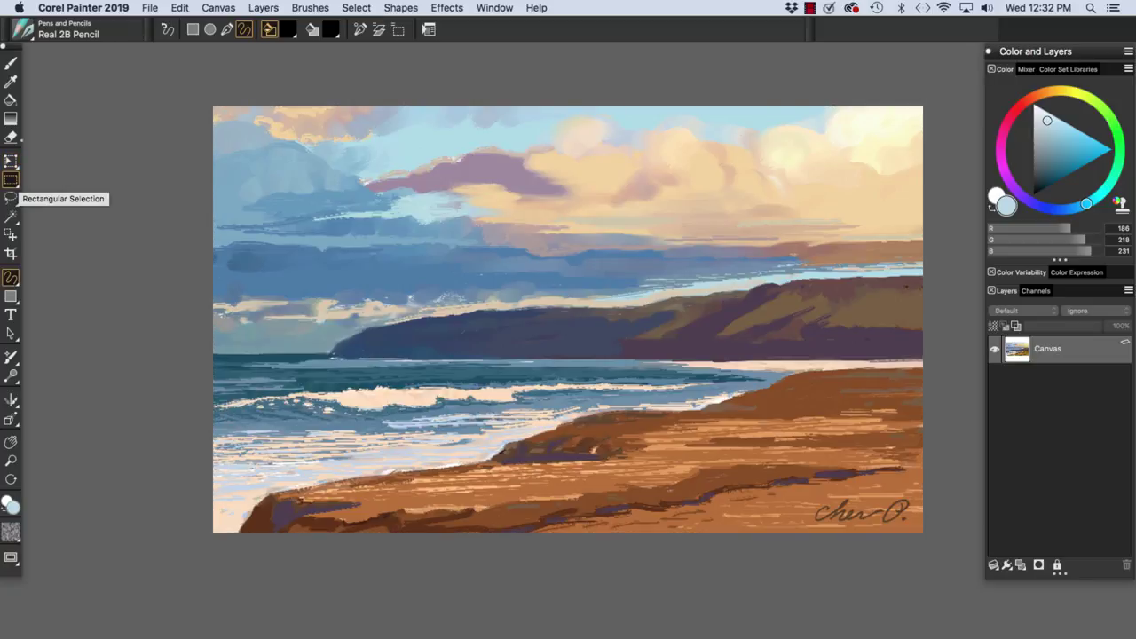
Activate the Rectangular Selection tool and reveal the Lasso and Polygonal Selection tool group.
click(11, 179)
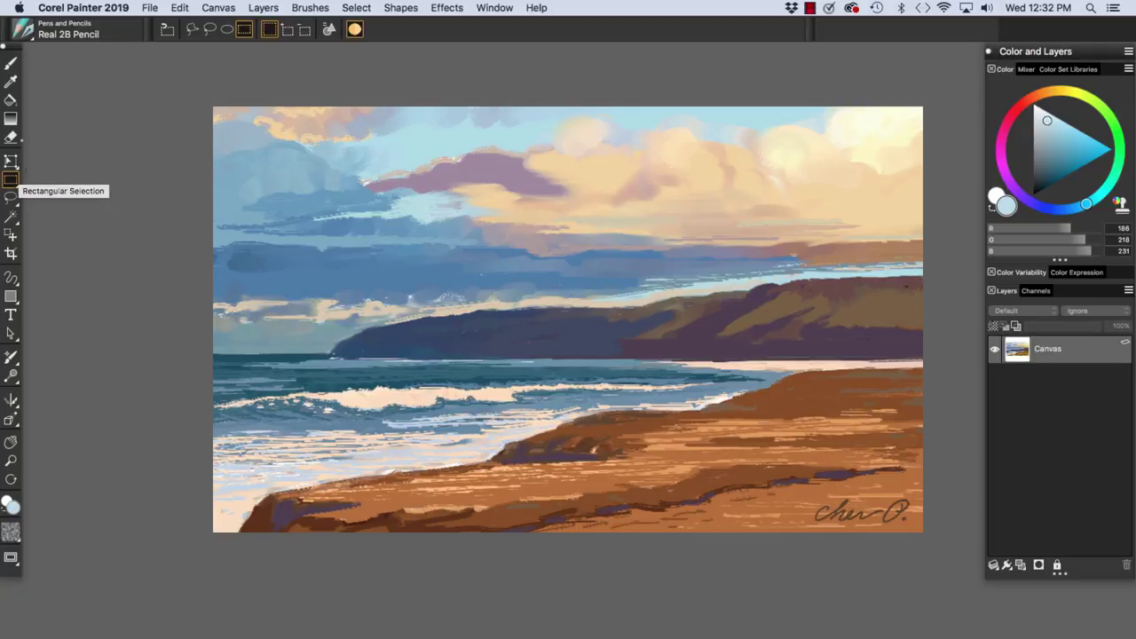
click(11, 179)
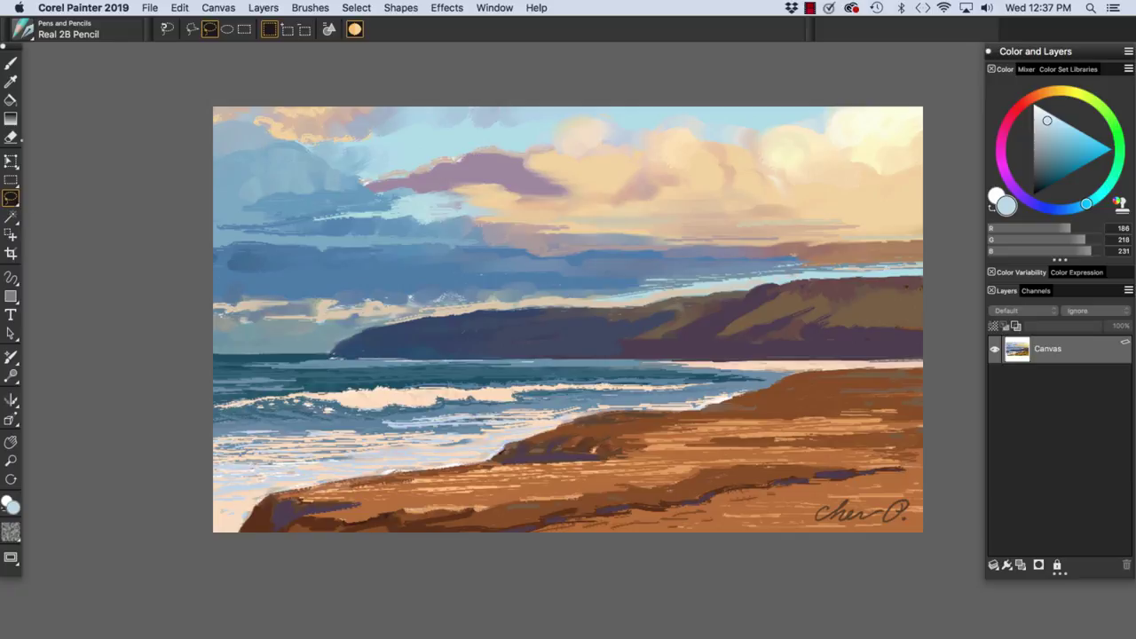
click(11, 198)
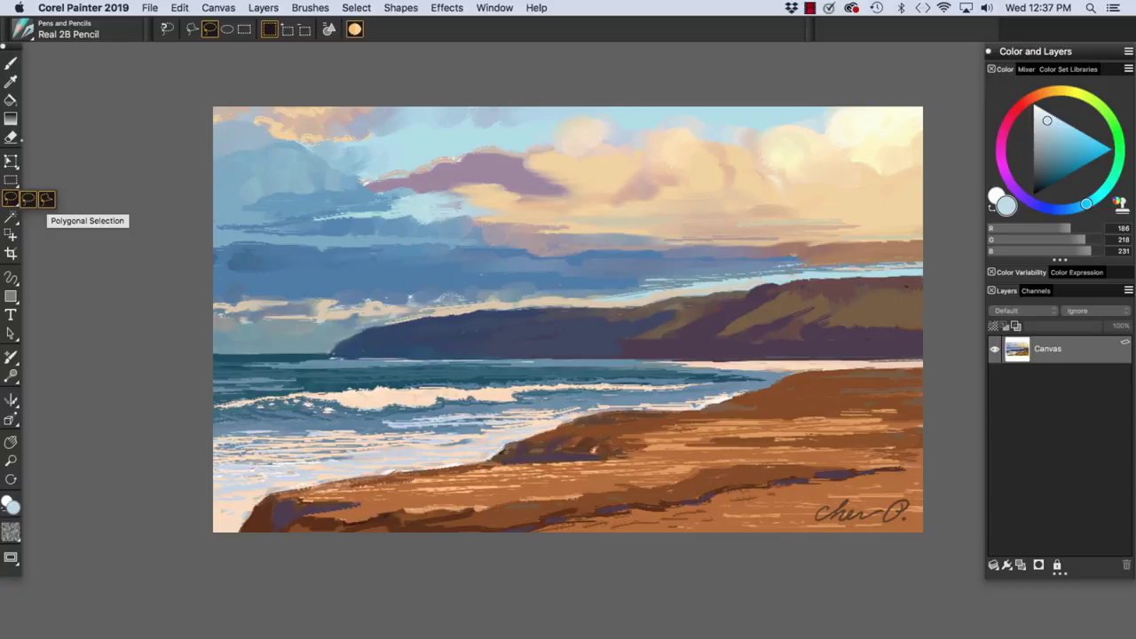
Examine the properties of the Magic Wand, Selection Adjuster and Crop tools by activating each one.
key(w)
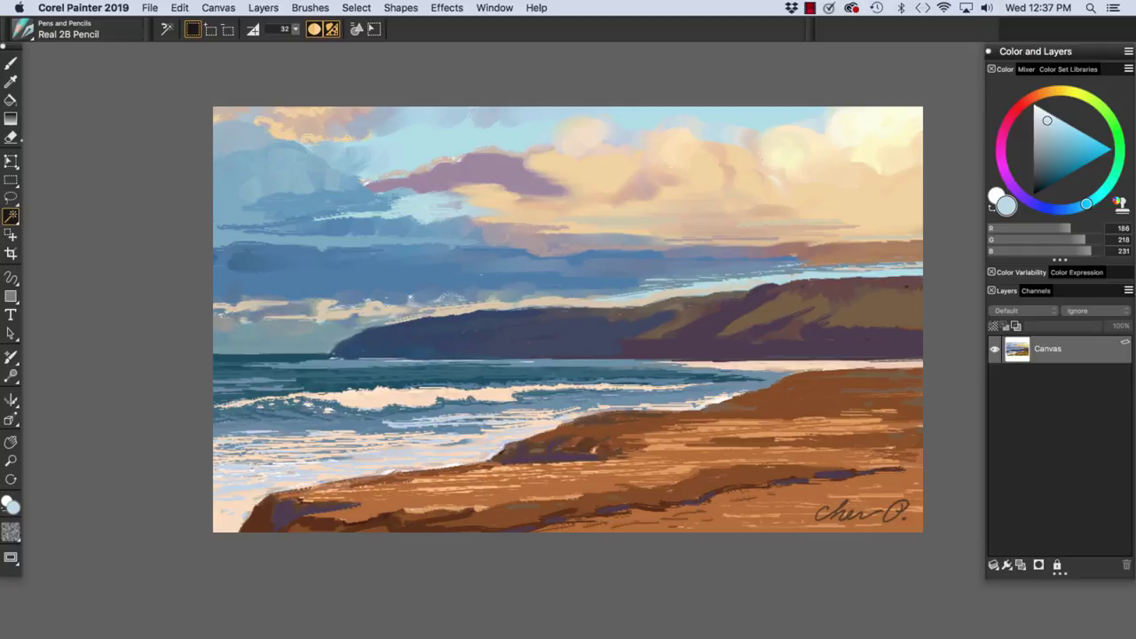
key(s)
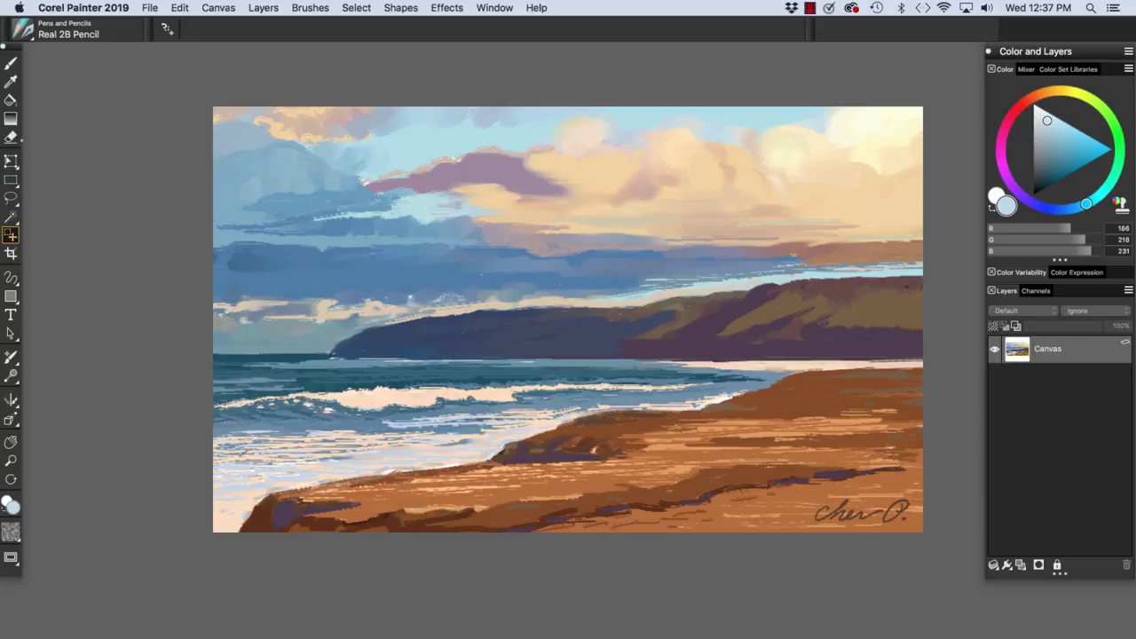
key(c)
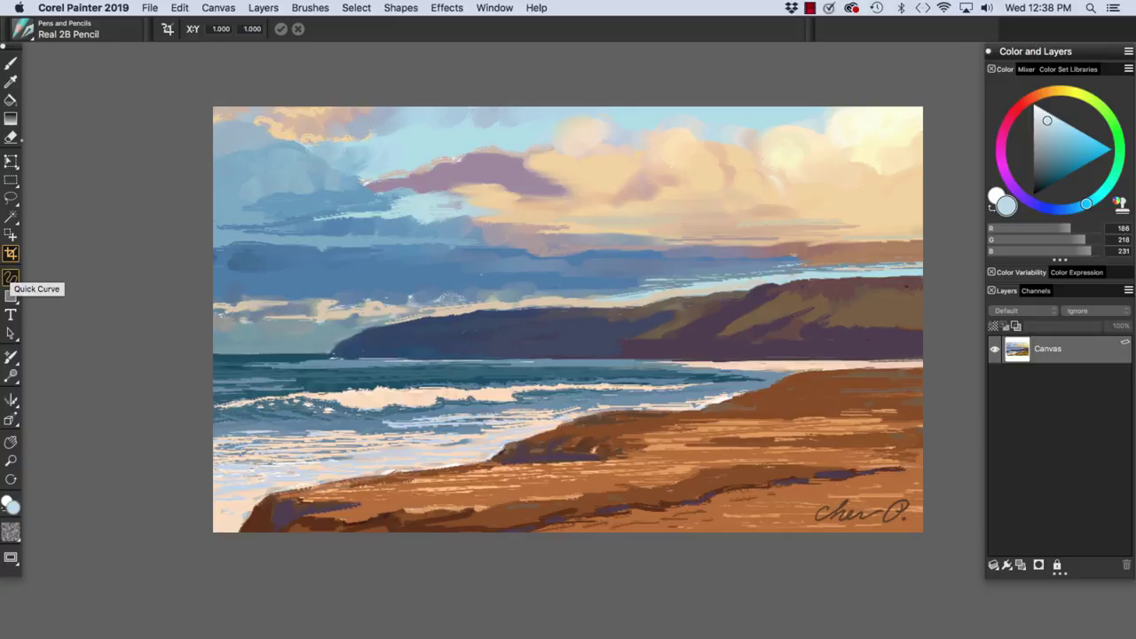
Activate the Quick Curve tool and switch to the Pen tool grouped with it.
click(11, 277)
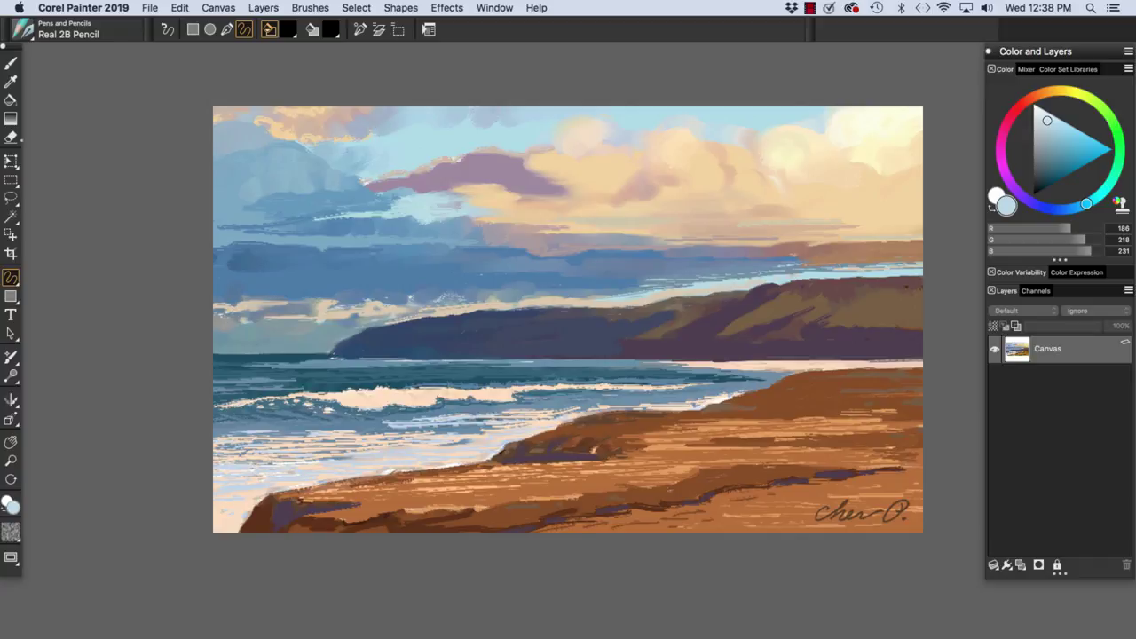
click(11, 277)
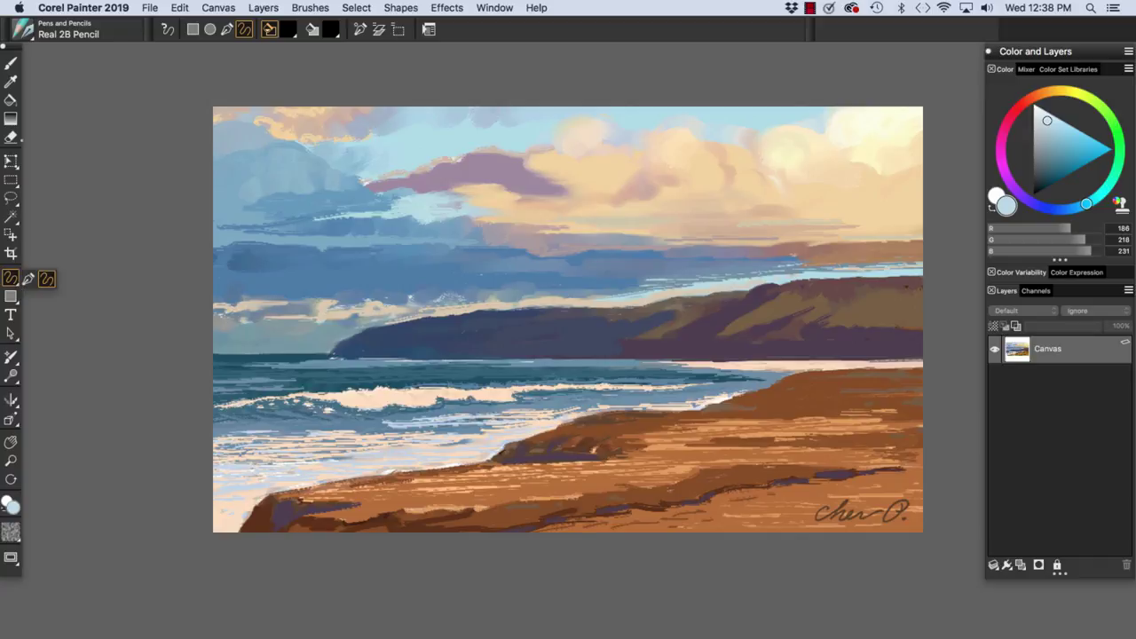
click(28, 279)
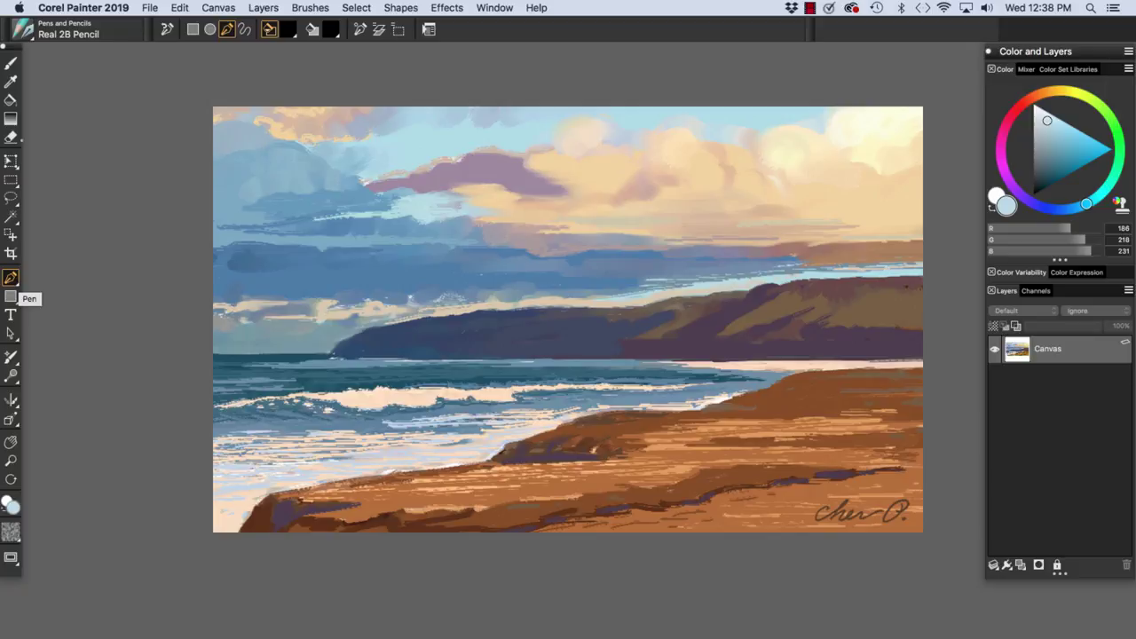
Activate the Rectangular Shape tool and reveal the Oval Shape tool grouped with it.
click(11, 296)
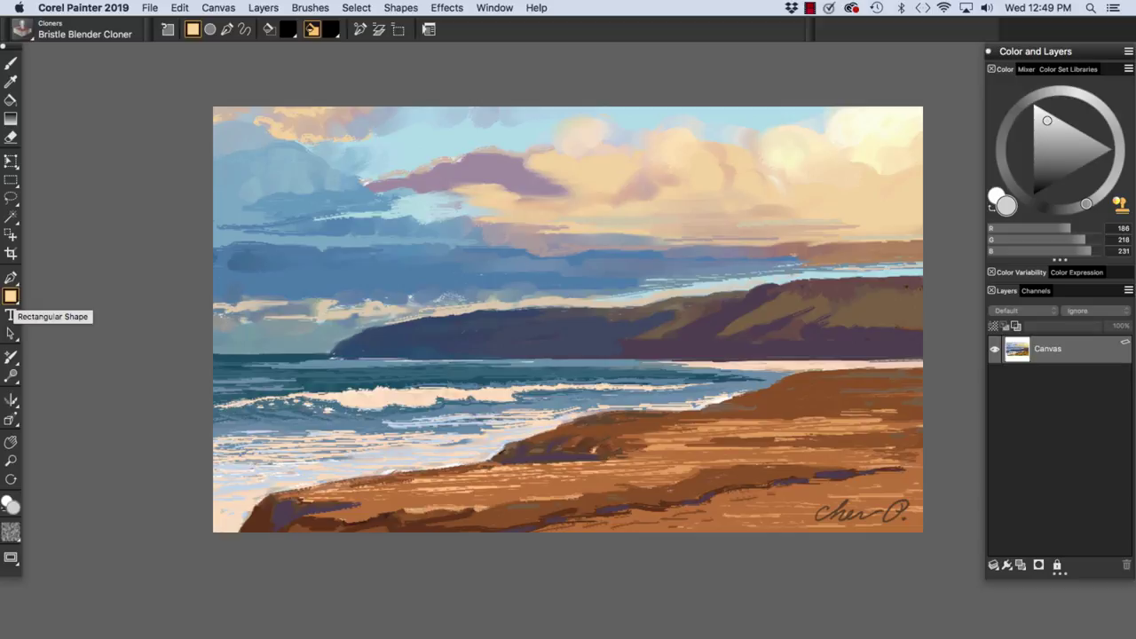
click(10, 297)
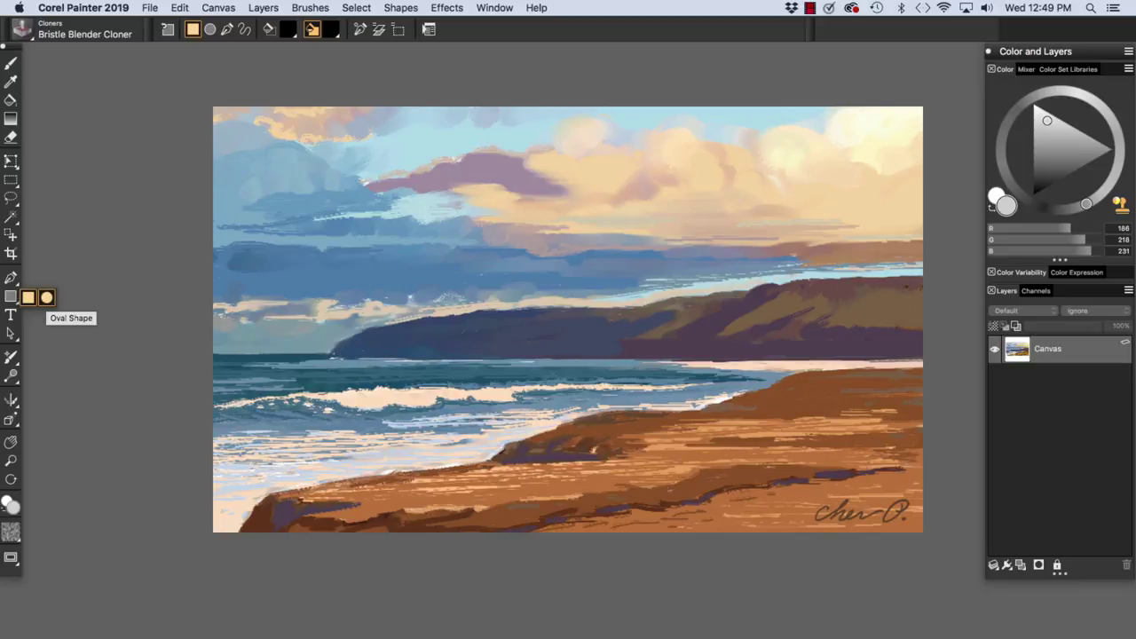
Examine the Text tool's properties and the Shape Selection tool group, including the Convert Point tool.
click(11, 315)
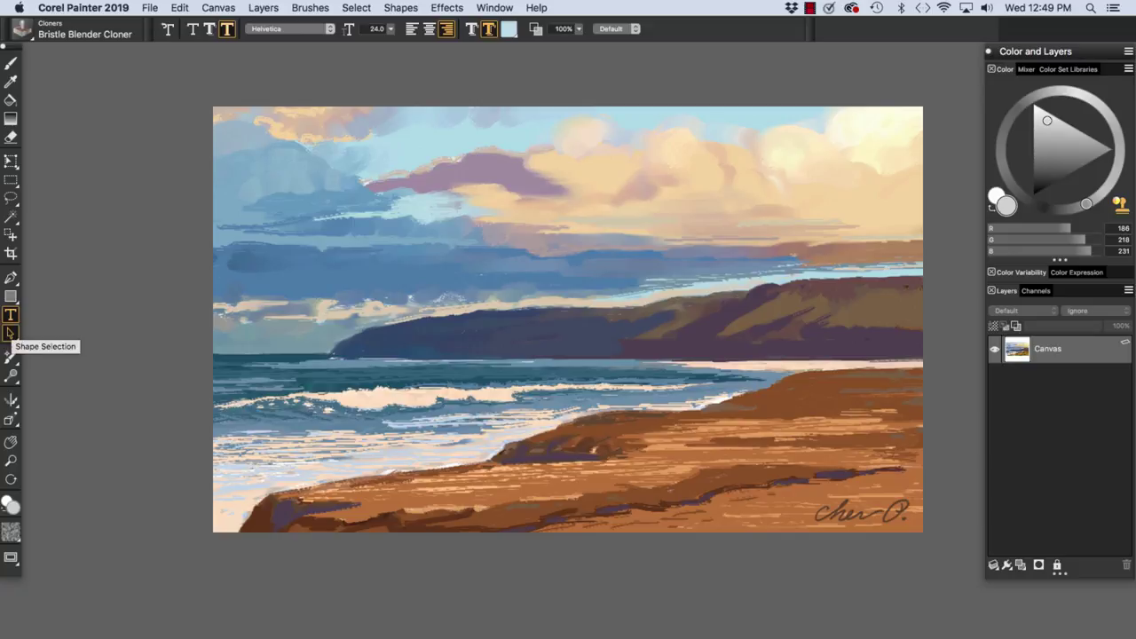
click(10, 334)
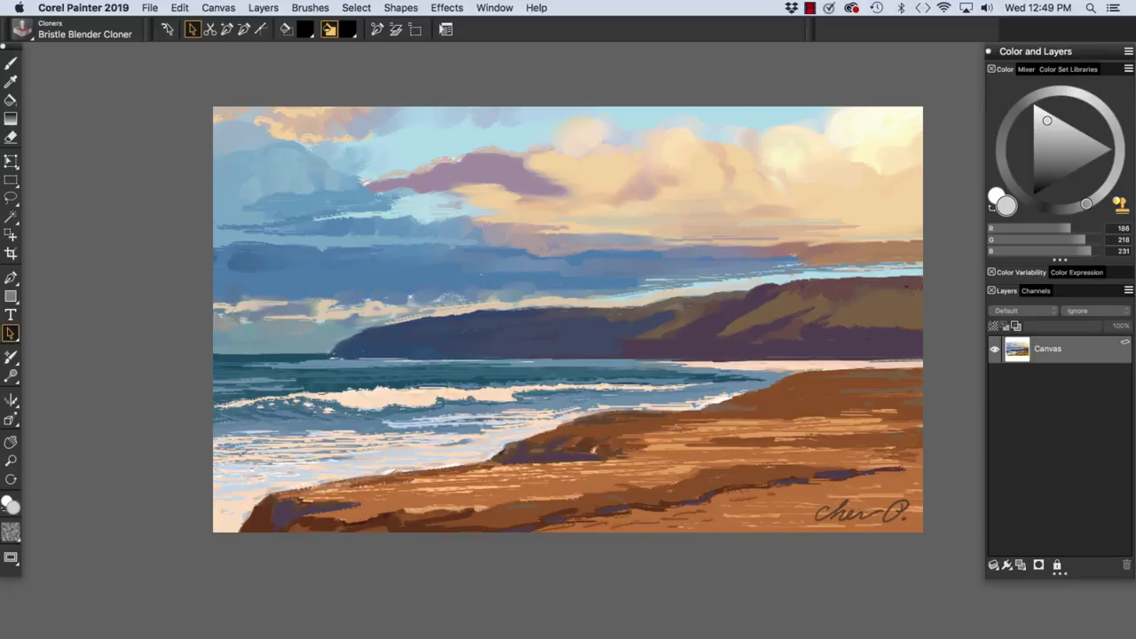
click(11, 334)
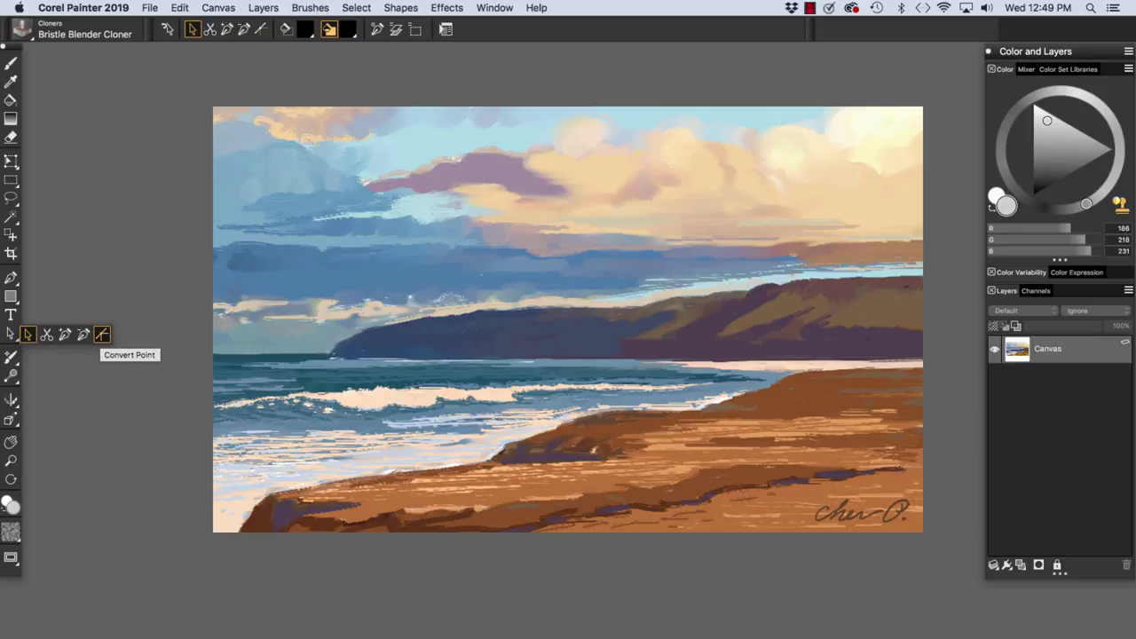
Examine the Cloner and Rubber Stamp pair and the Dodge and Burn pair of tools.
click(11, 356)
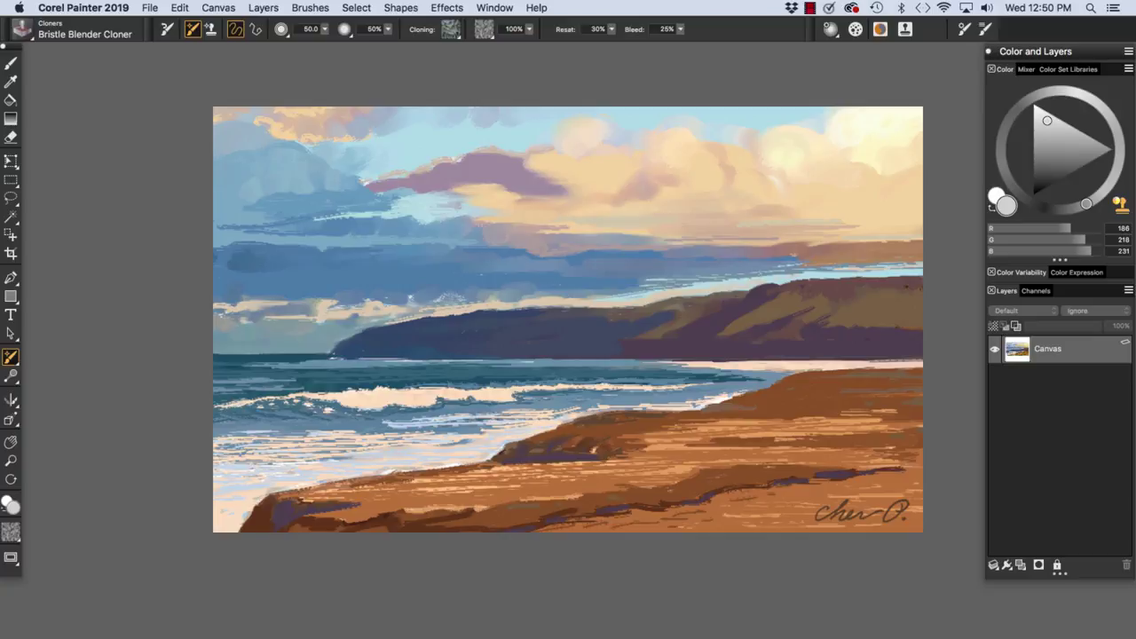
click(11, 356)
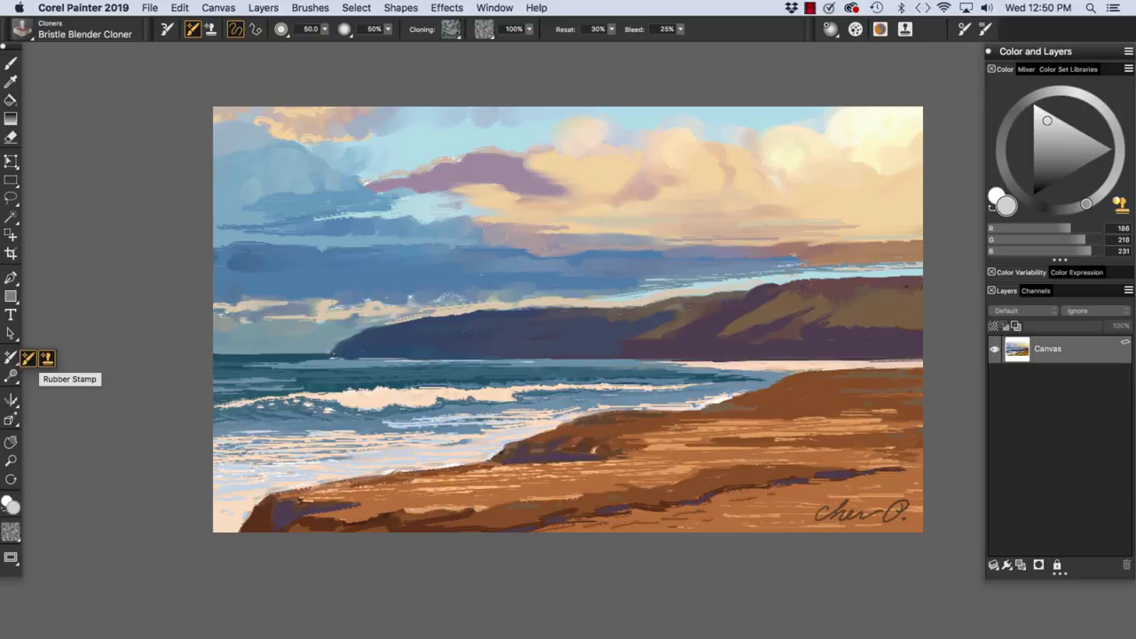
click(46, 358)
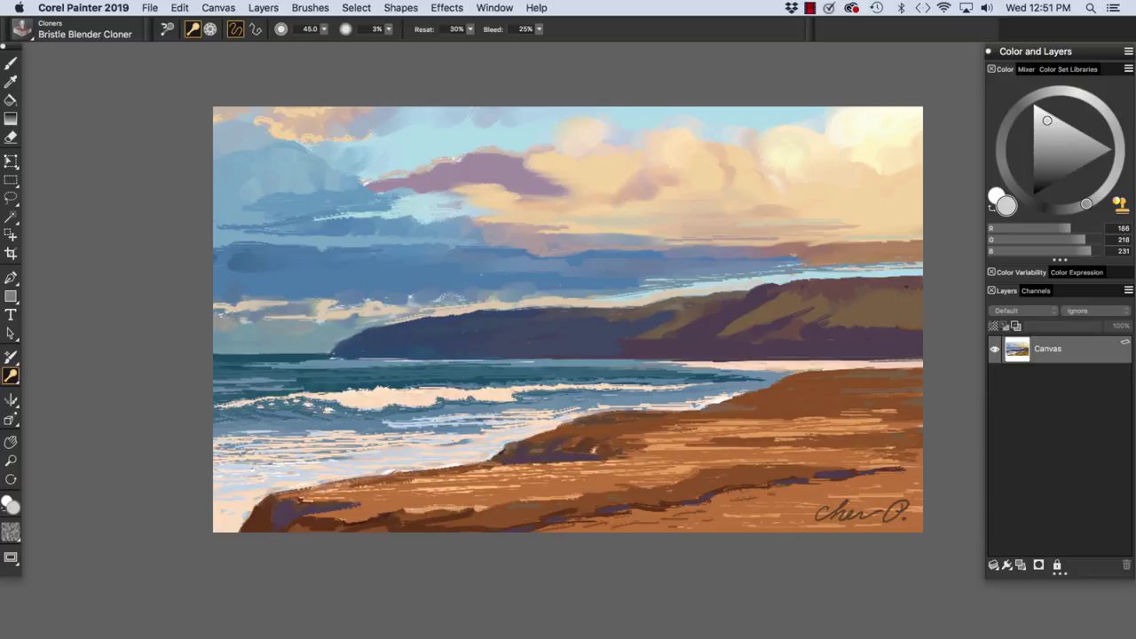
click(11, 375)
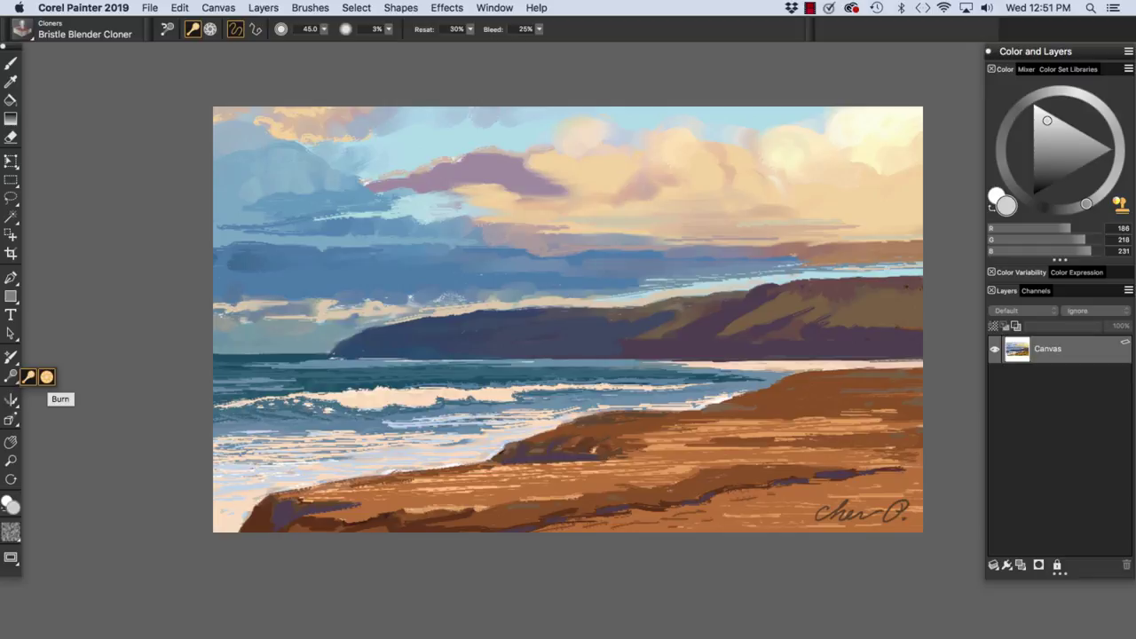
Examine the Mirror Painting tool with its symmetry line and the Perspective Guides tool group.
click(10, 400)
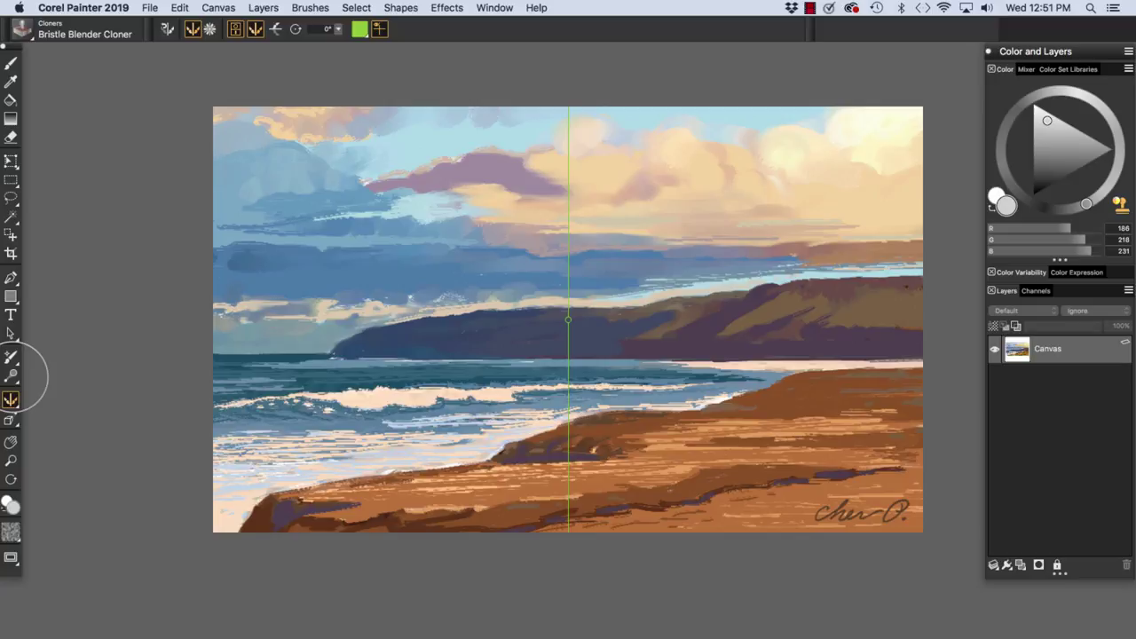
click(10, 400)
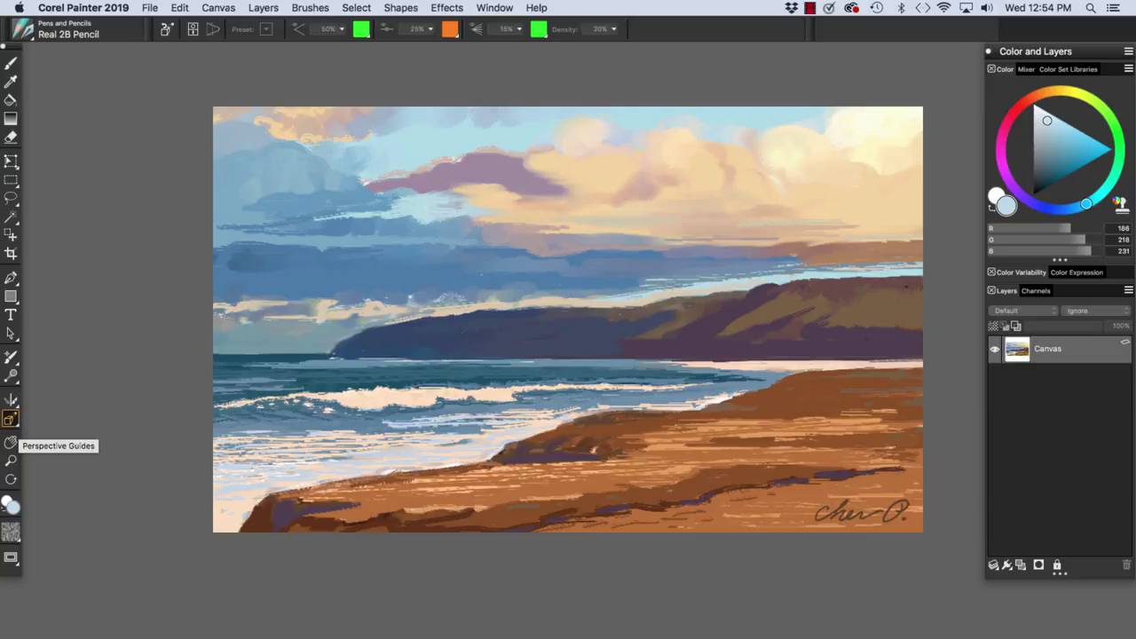
click(10, 419)
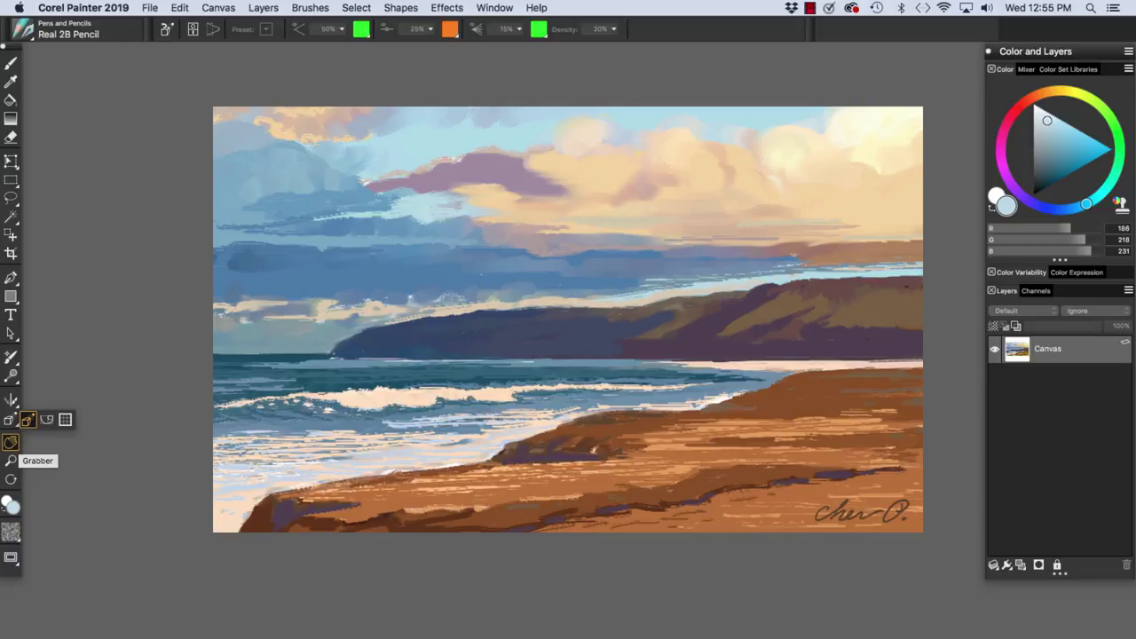
Activate the Grabber and Magnifier navigation tools and open the paper texture library for viewing.
click(10, 442)
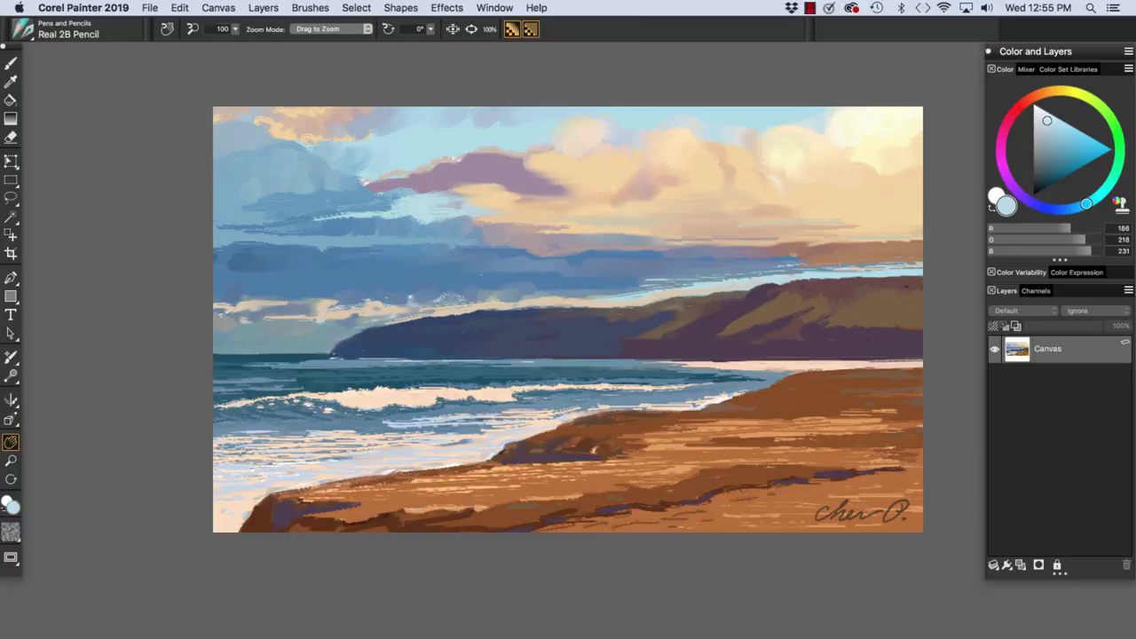
click(11, 461)
click(11, 531)
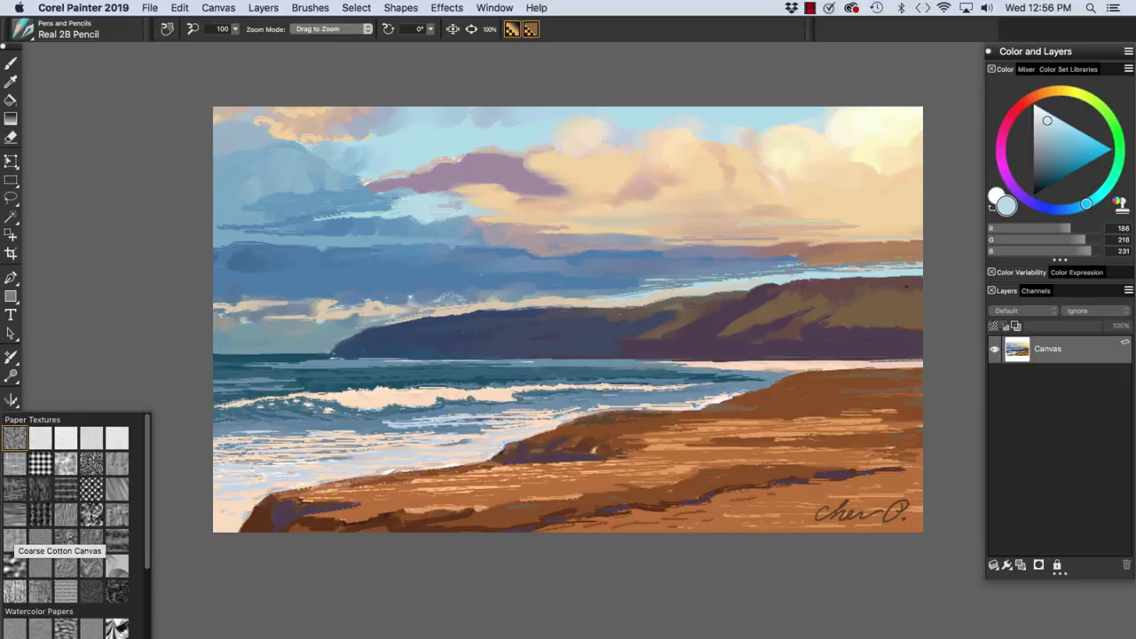
Magnify the painting to 150% and reveal the available document view modes.
key(super+equal)
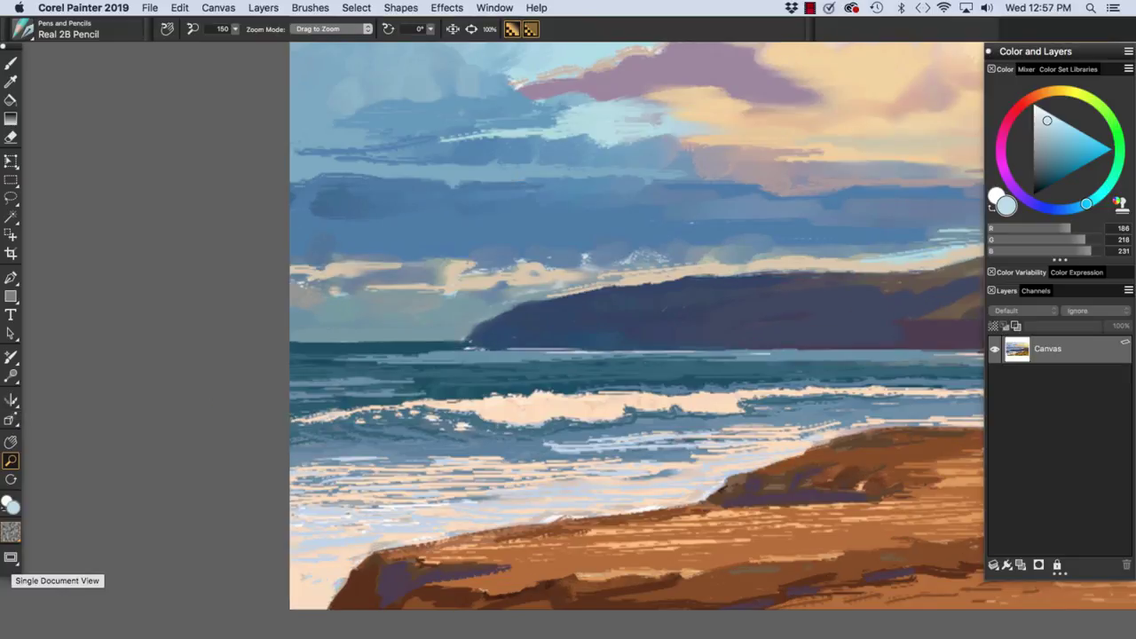
click(10, 557)
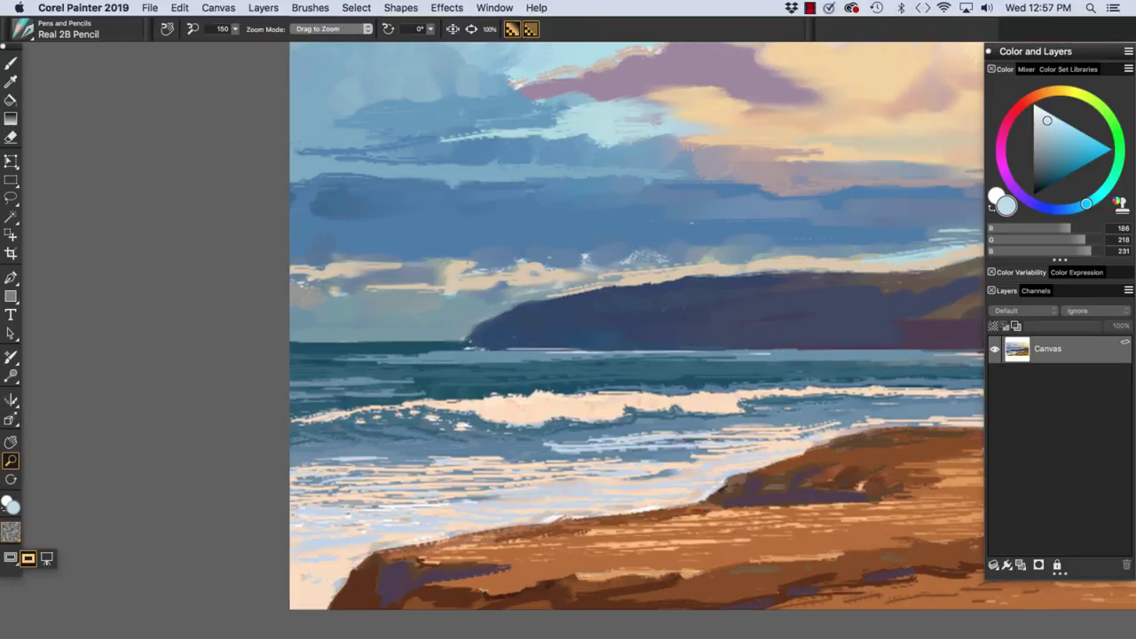